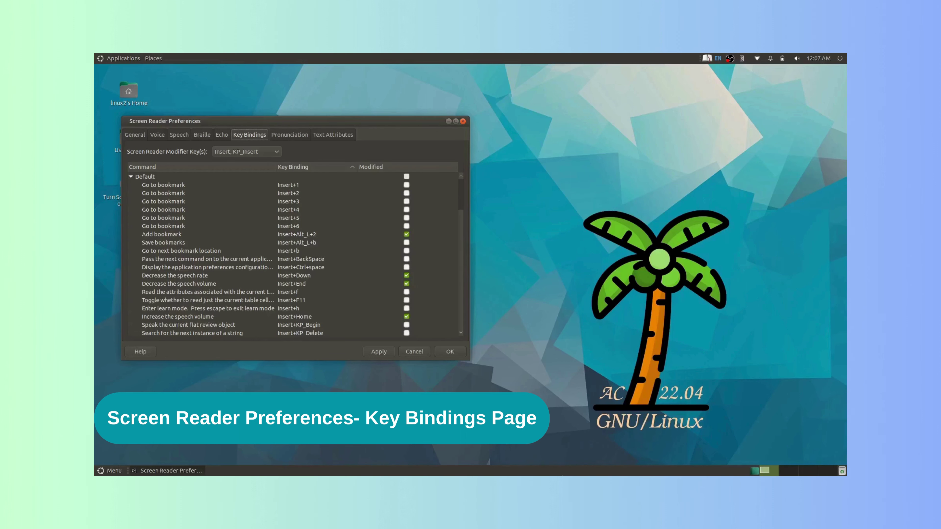
Step: Move focus to the screen reader modifier key setting (Insert, KP_Insert) on the Key Bindings page
key(Tab)
key(space)
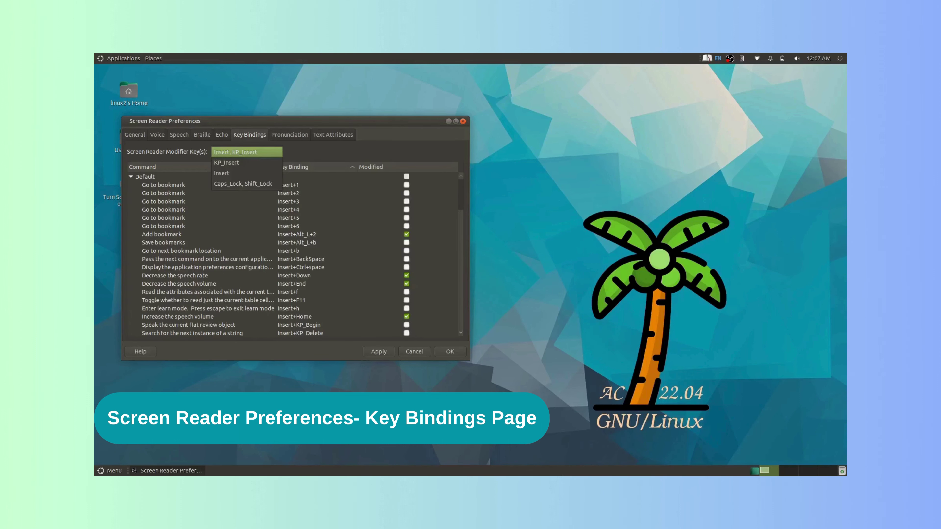
key(Down)
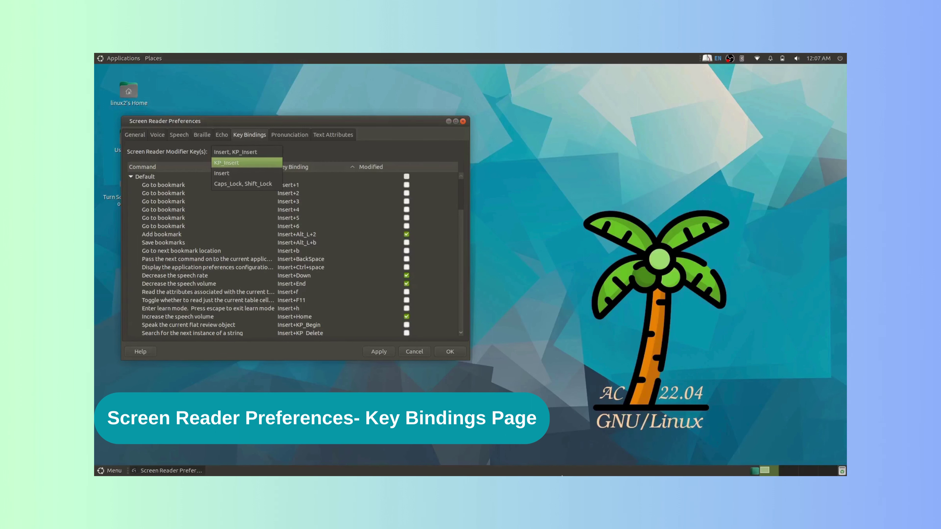
key(Down)
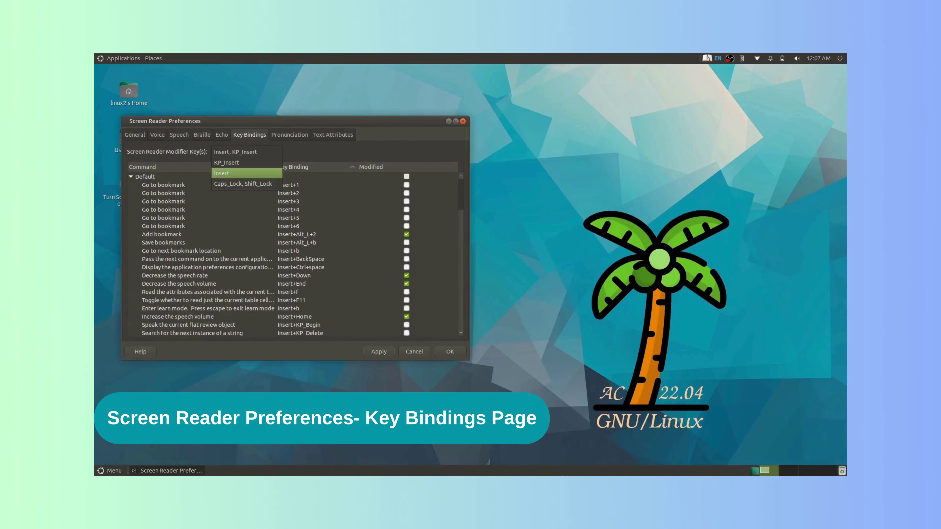
key(Down)
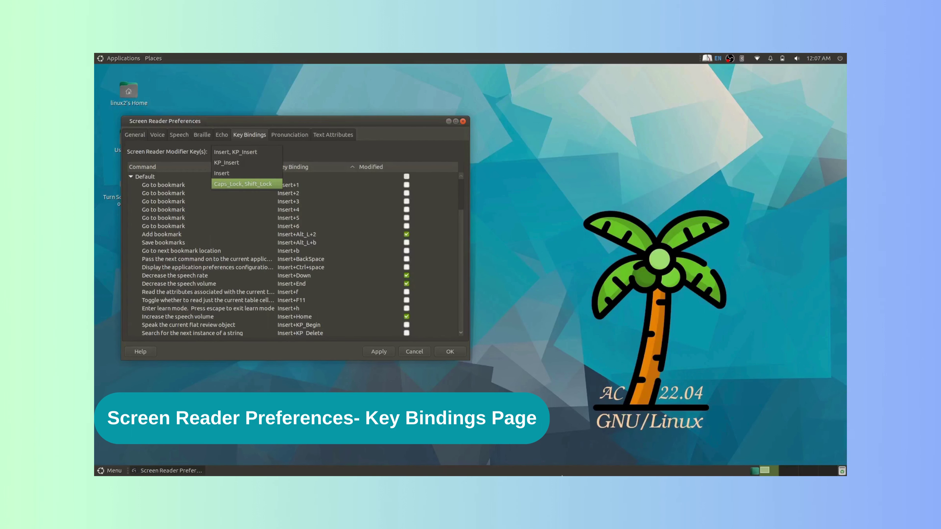
key(Down)
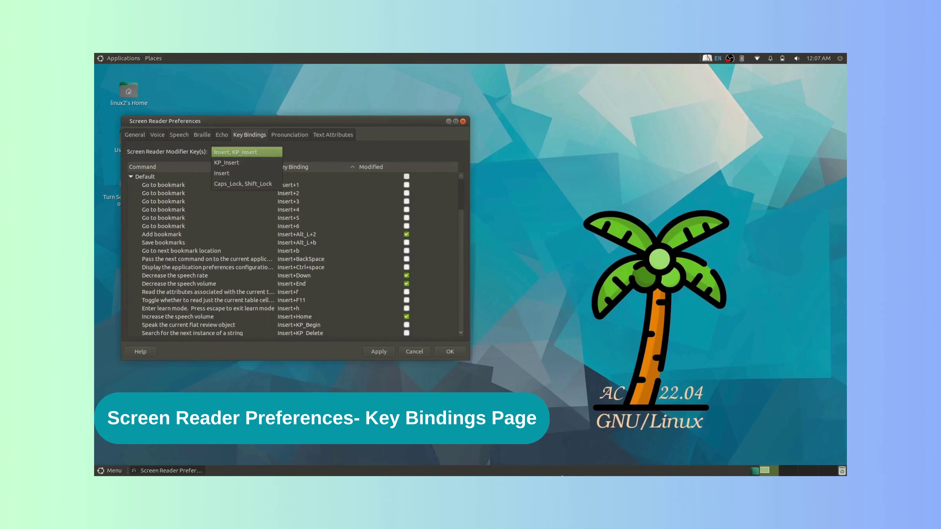
key(Return)
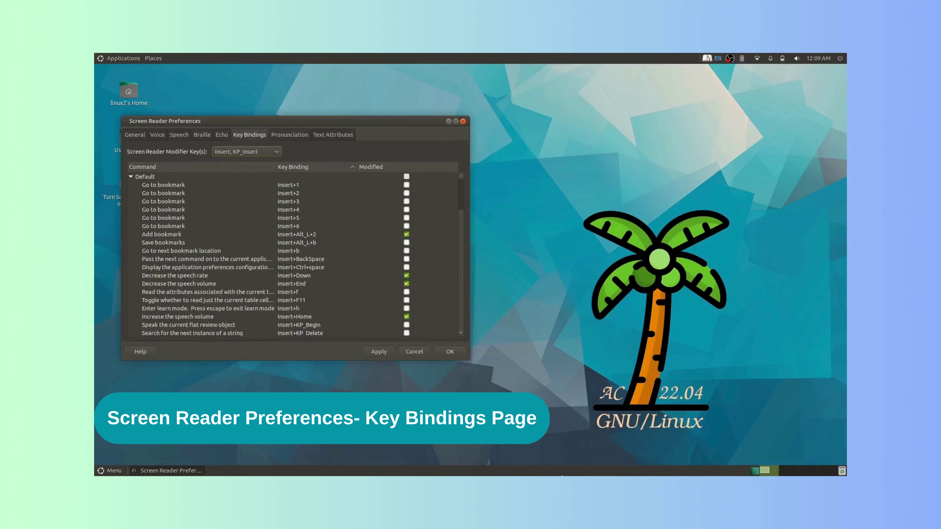
key(Tab)
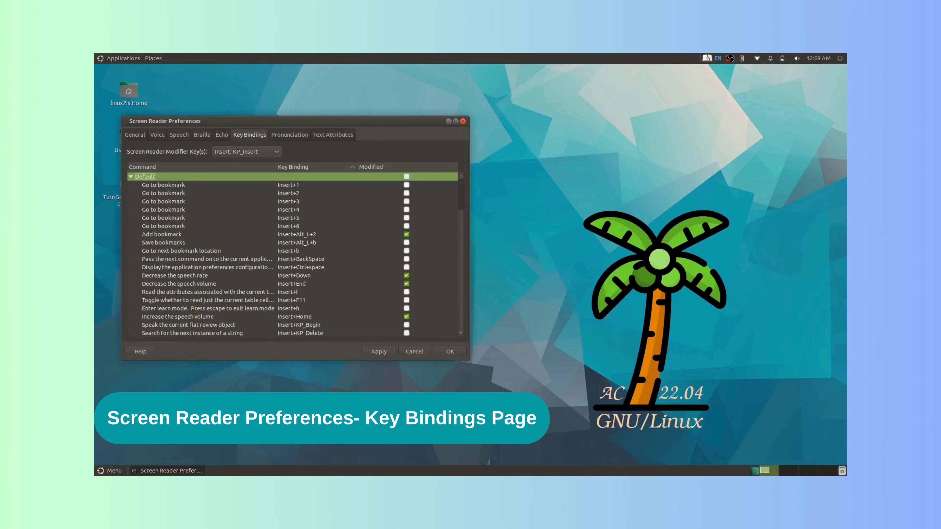
key(Down)
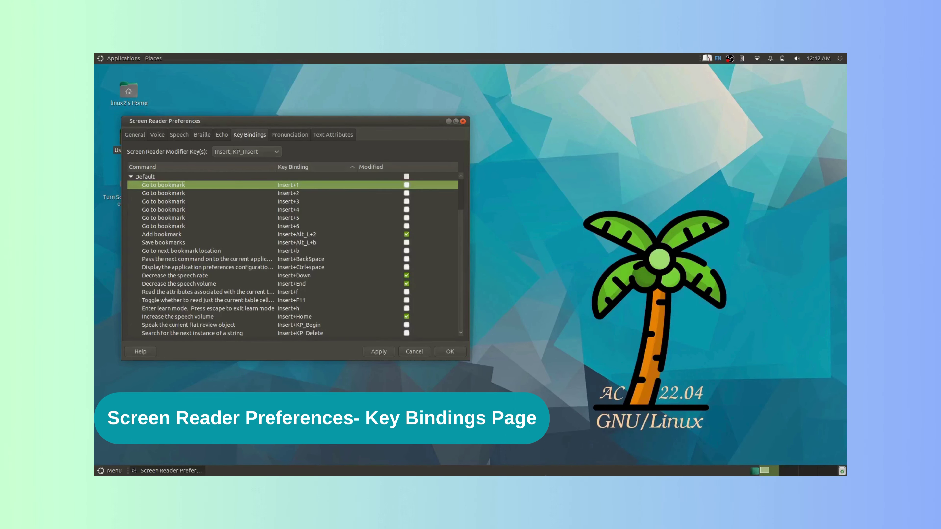
key(Down)
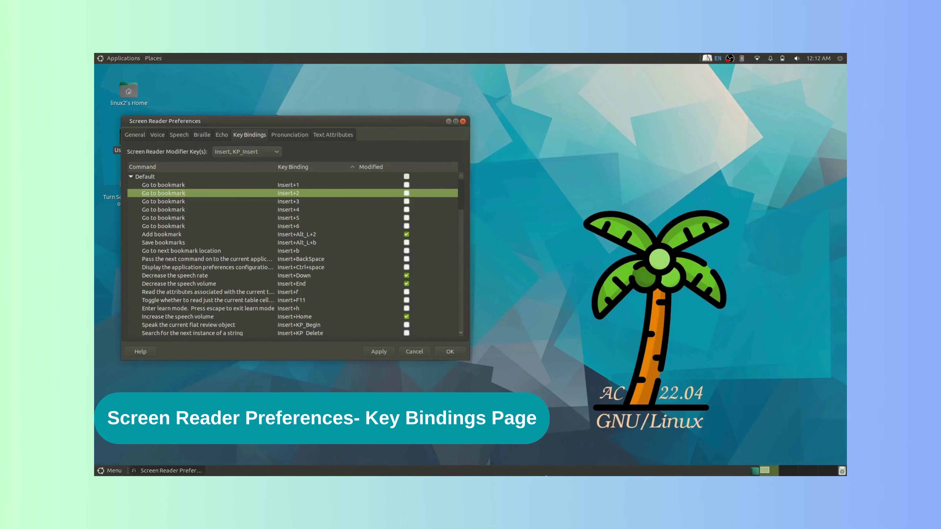
key(Down)
key(Down)
key(Down)
key(Down)
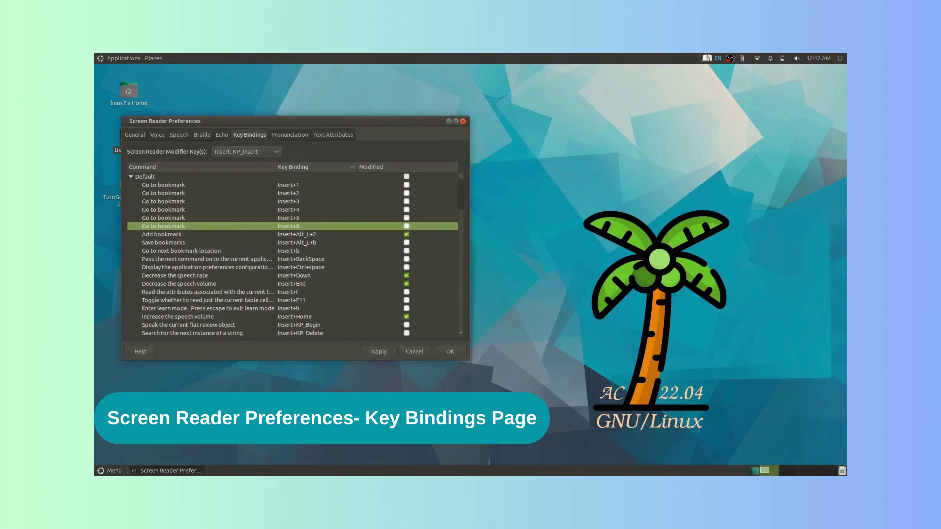
key(Down)
key(Down)
key(Down)
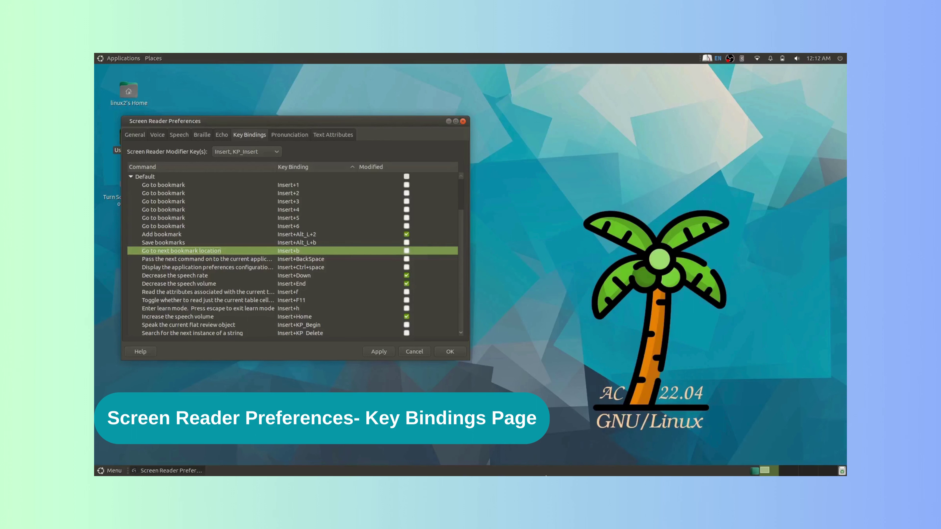
key(Down)
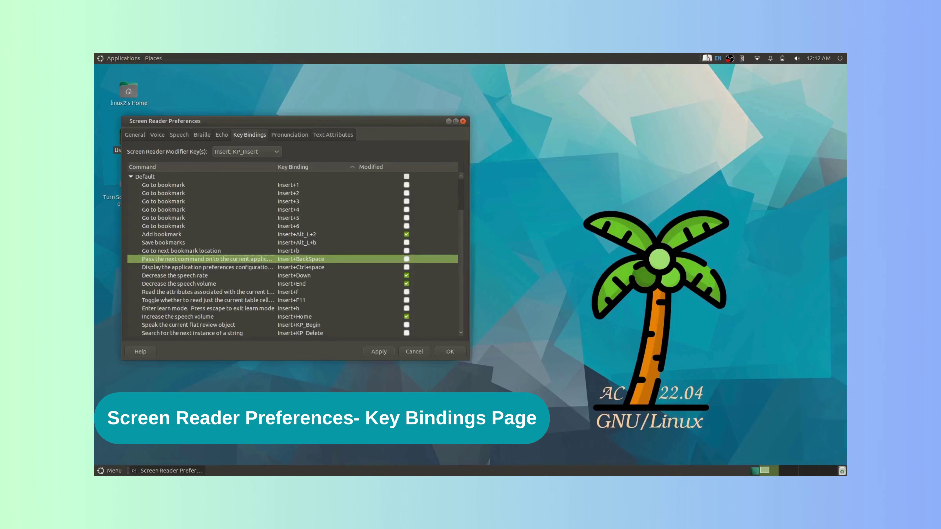
key(Down)
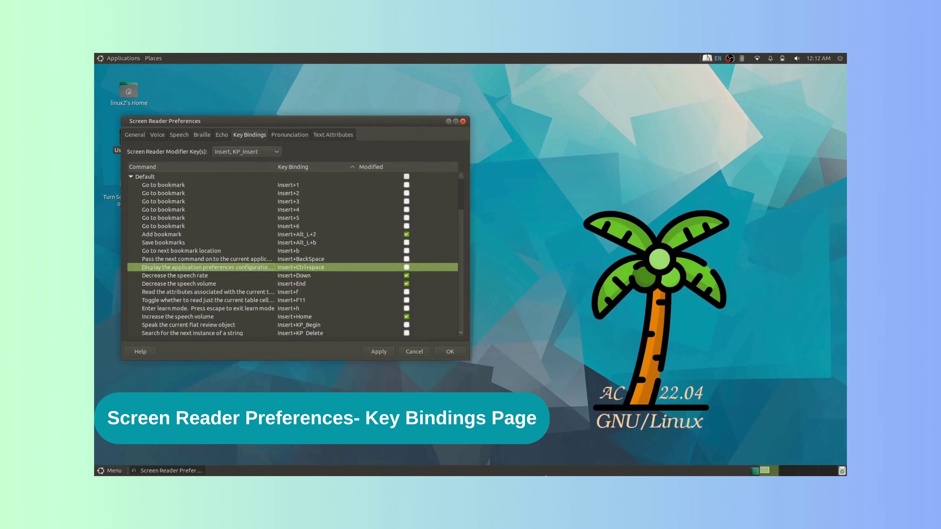
key(Down)
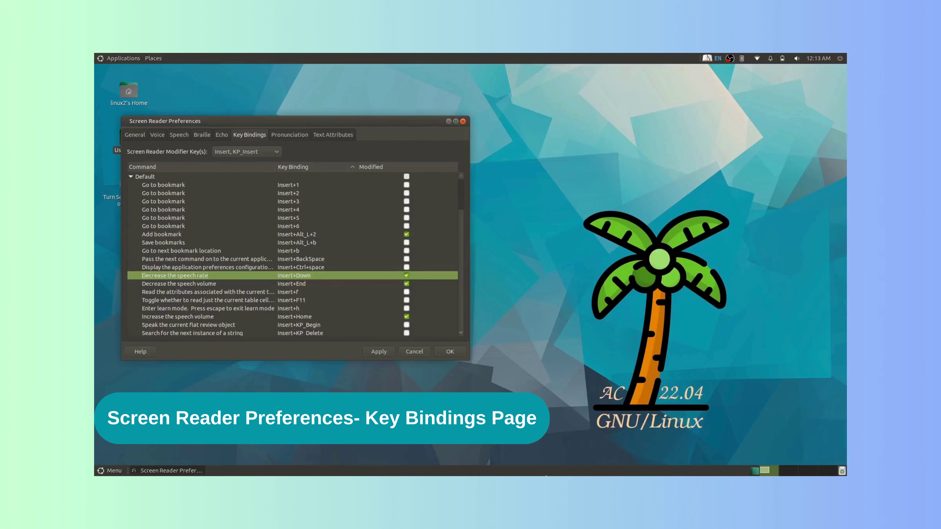
key(Down)
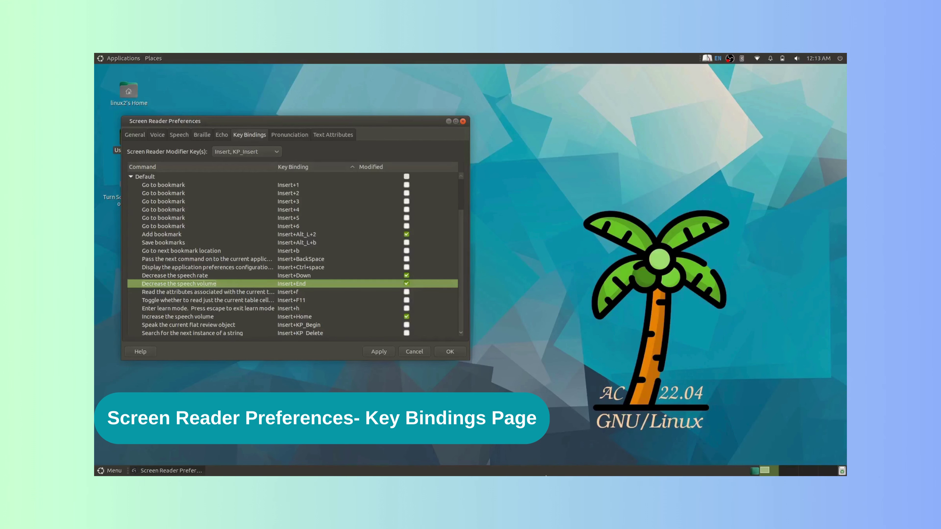
key(Down)
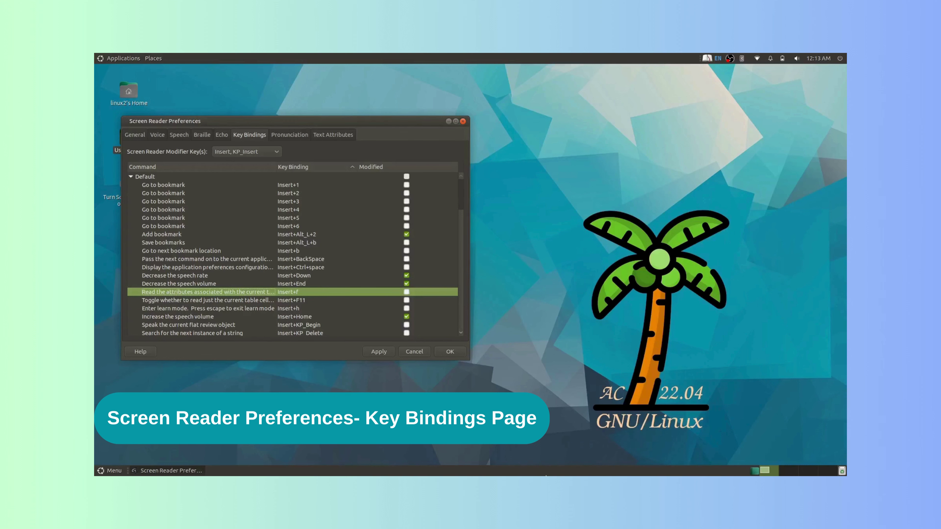
key(Down)
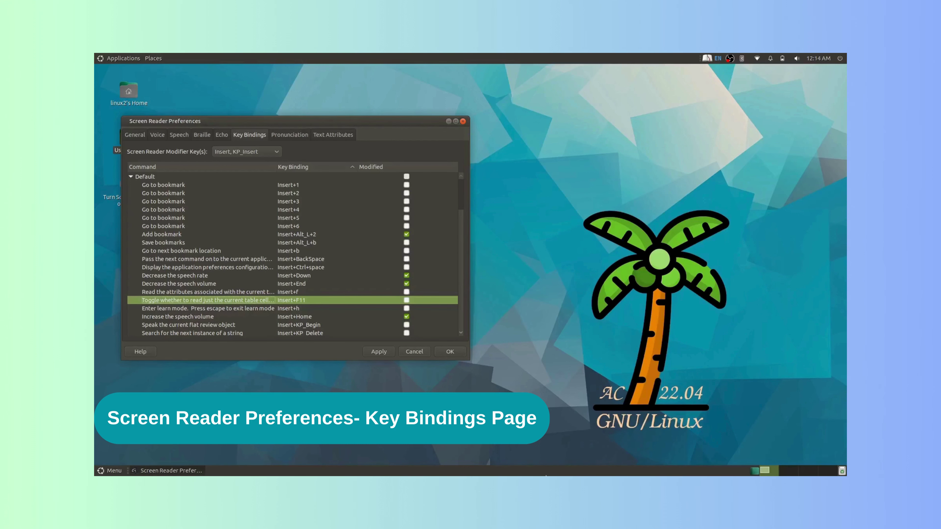
key(Down)
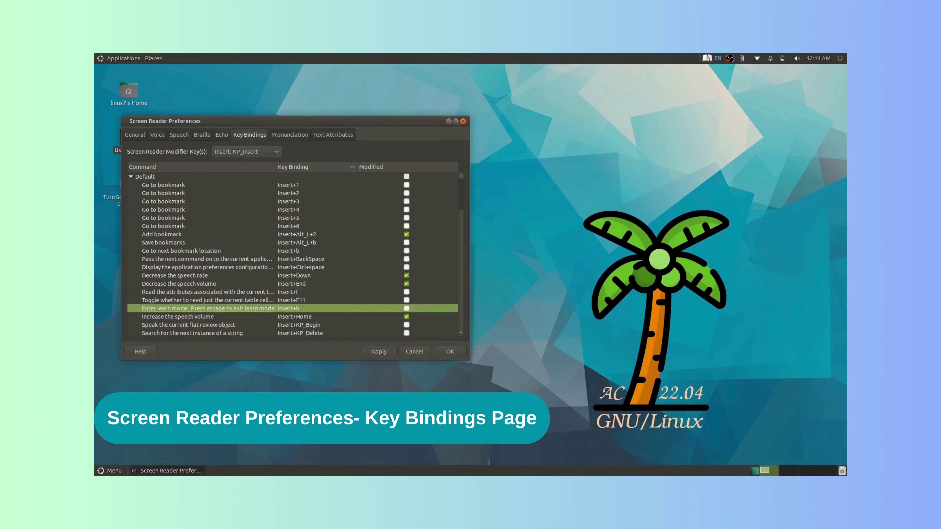
key(Down)
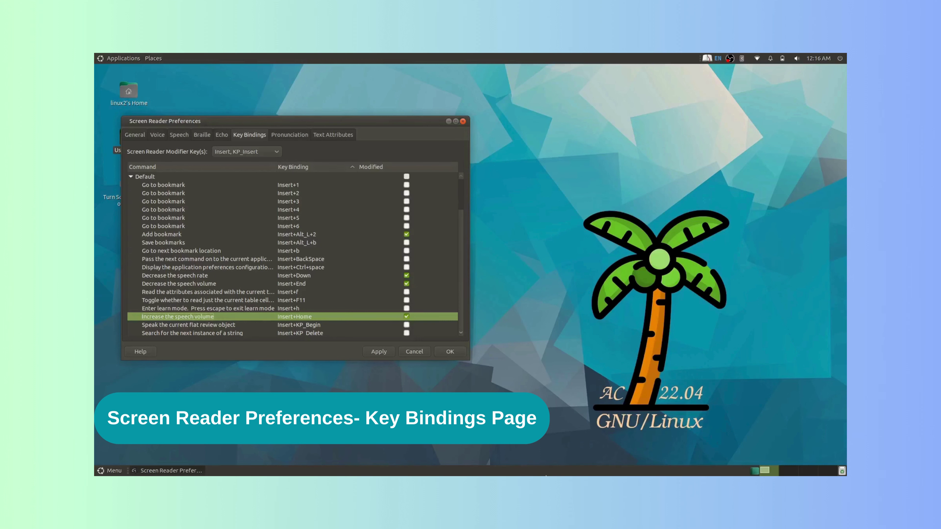
Step: Return to Increase the speech volume and start editing its Insert+Home key binding
key(Up)
key(Down)
key(Return)
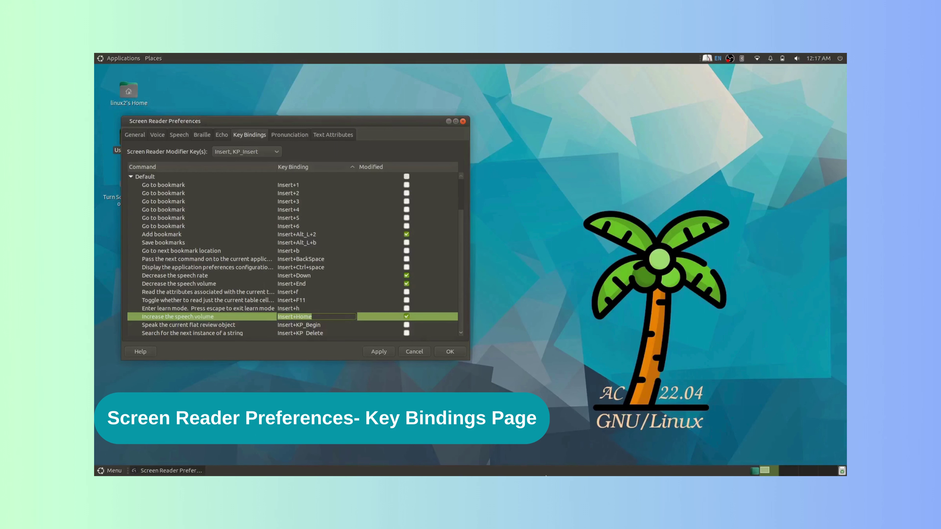
Step: Replace the Insert+Home binding of Increase the speech volume with p and apply it
text(p)
key(Return)
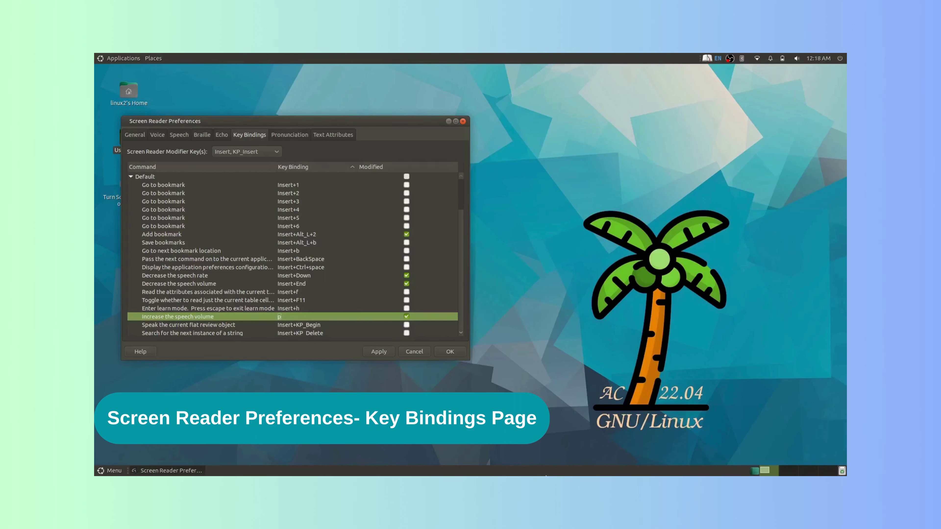
key(Tab)
key(Return)
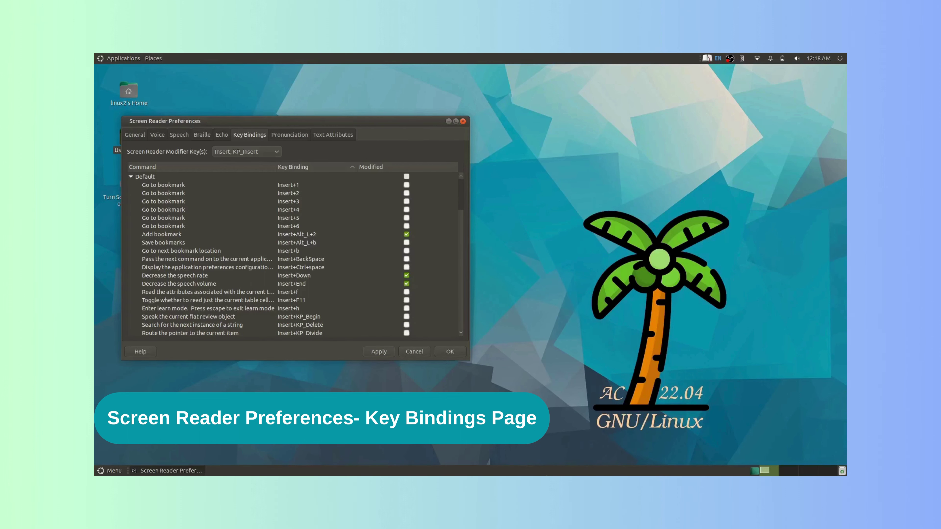
Step: Confirm the preferences with OK, closing the dialog to the desktop
key(Tab)
key(Return)
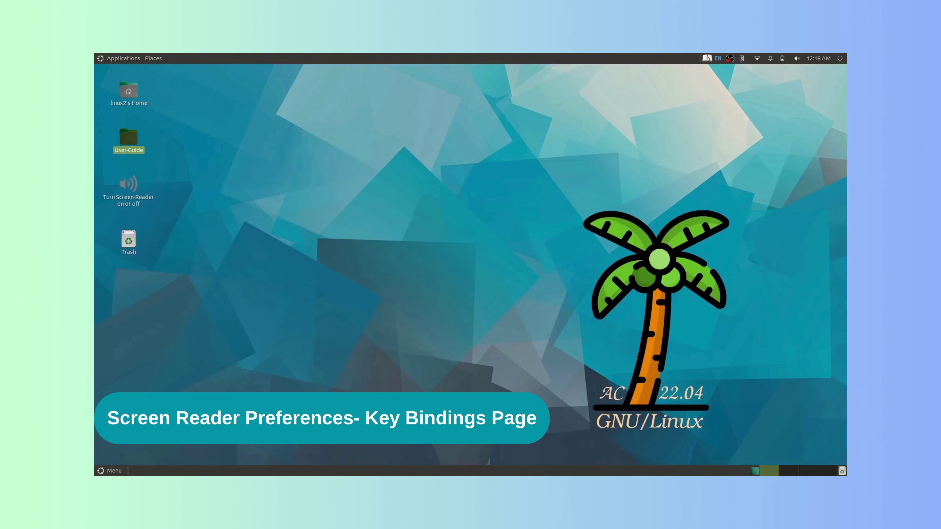